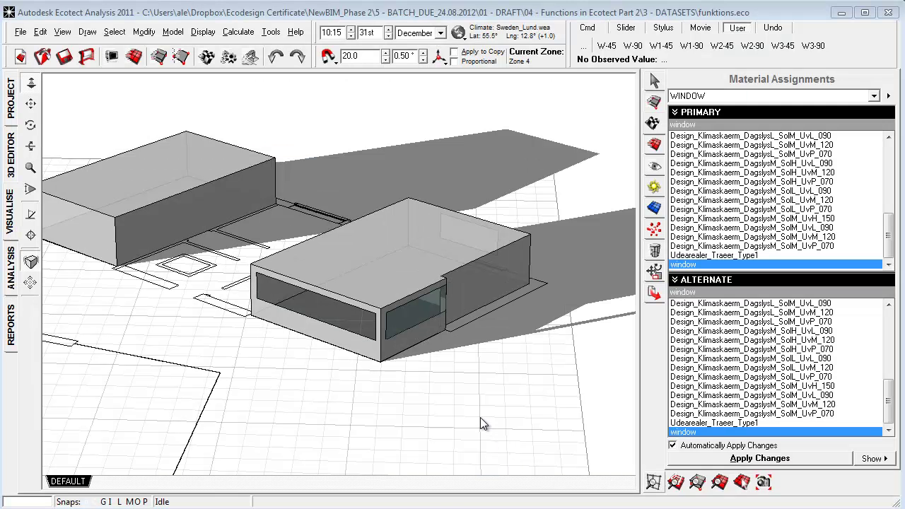
- Orbit and pan the 3D view to frame the two buildings and their glazed facade
right_drag(481, 423, 471, 409)
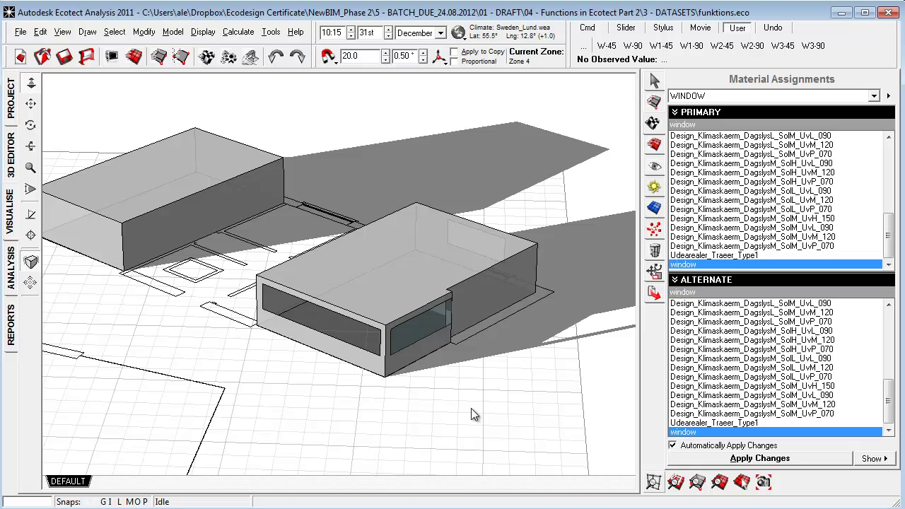
- Zoom in, centre and rotate the view onto the building with the large glazed windows
scroll(373, 383, up, 2)
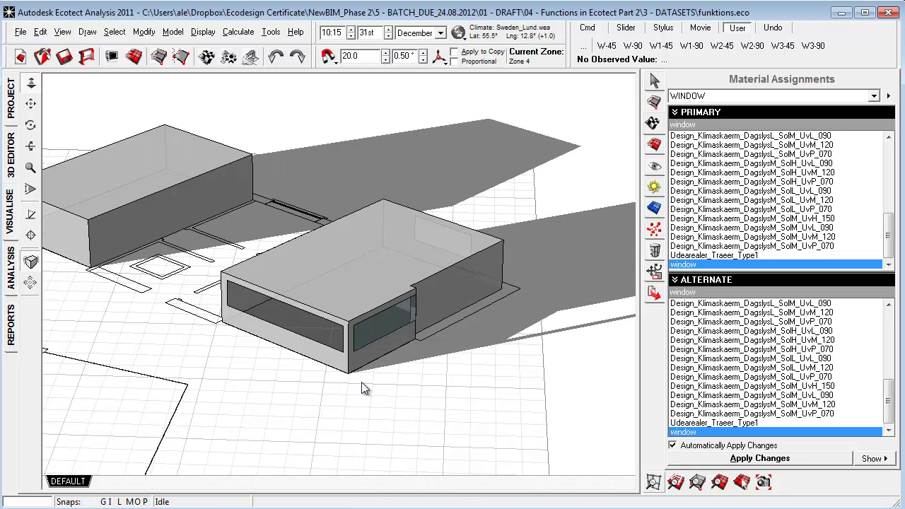
middle_drag(283, 320, 288, 276)
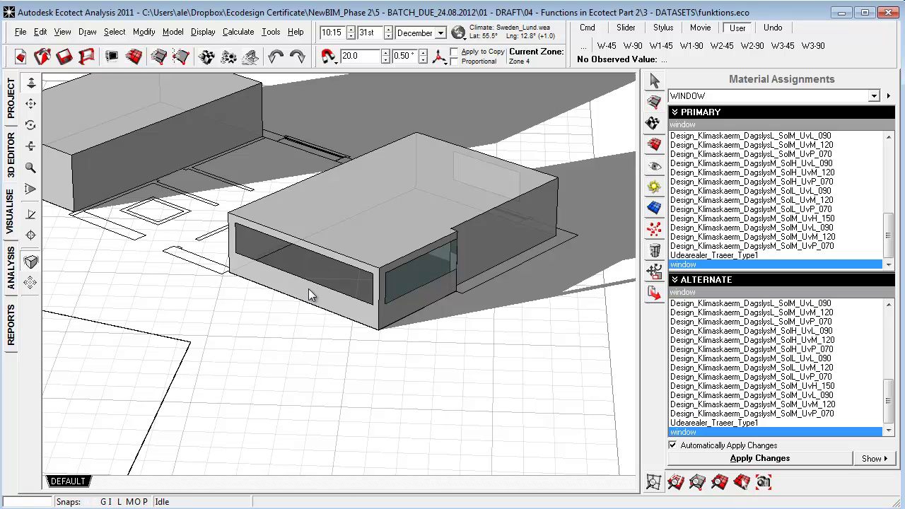
mouse_move(353, 345)
right_down()
mouse_move(375, 346)
mouse_move(339, 346)
right_up()
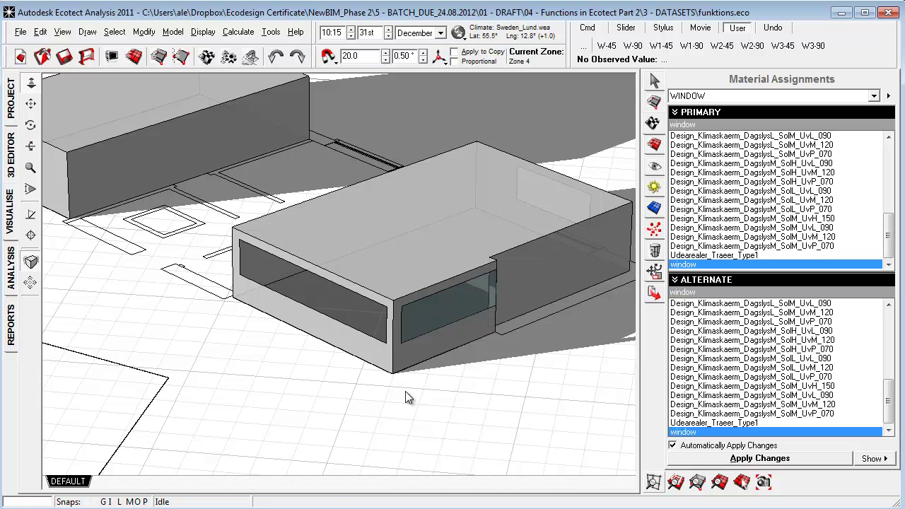
- Drop the window material's visible transmittance from 0.247 to 0.047 on both sides and apply it
double_click(697, 264)
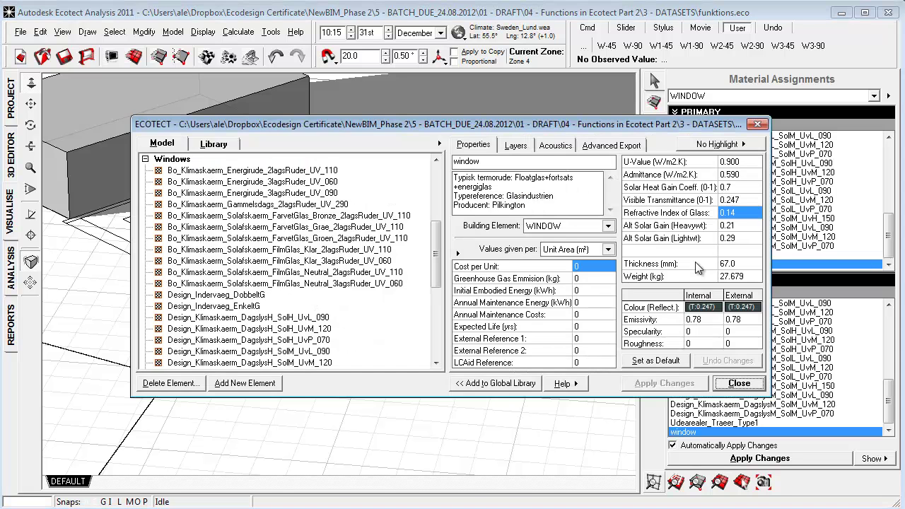
click(717, 310)
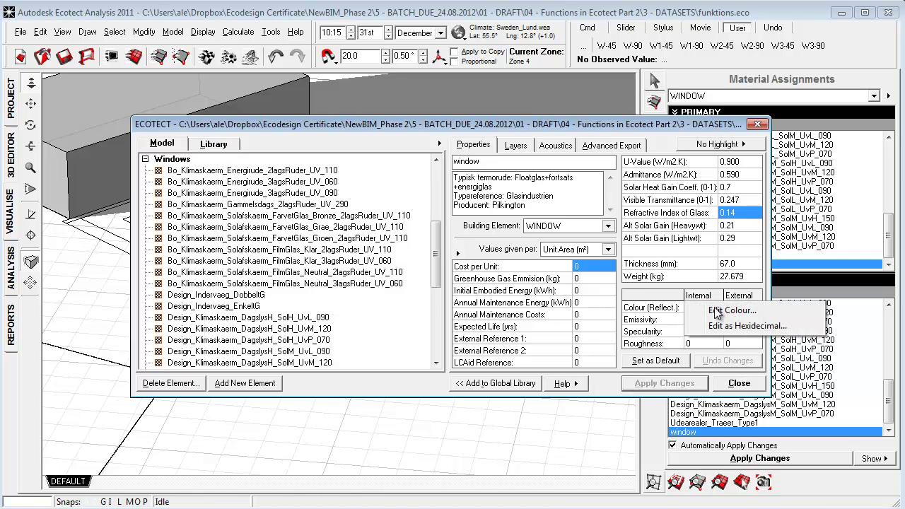
click(737, 314)
drag(369, 332, 323, 333)
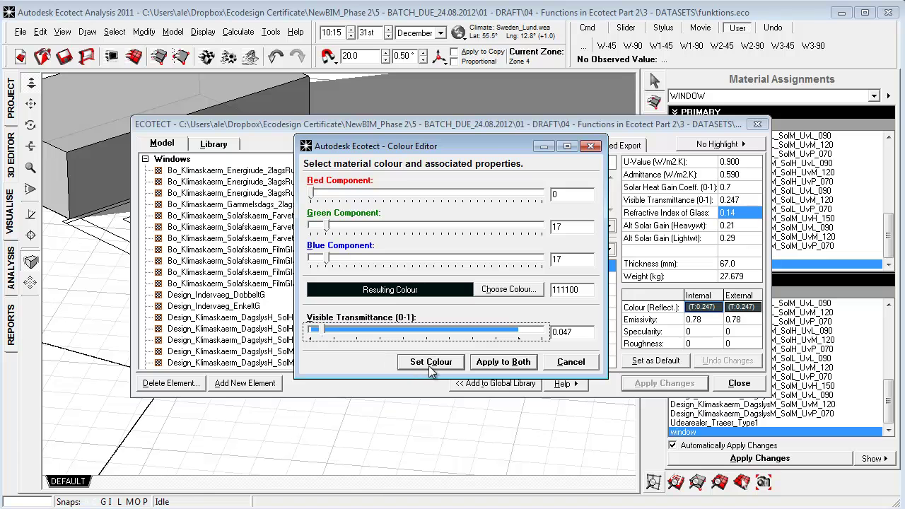
click(495, 364)
click(665, 384)
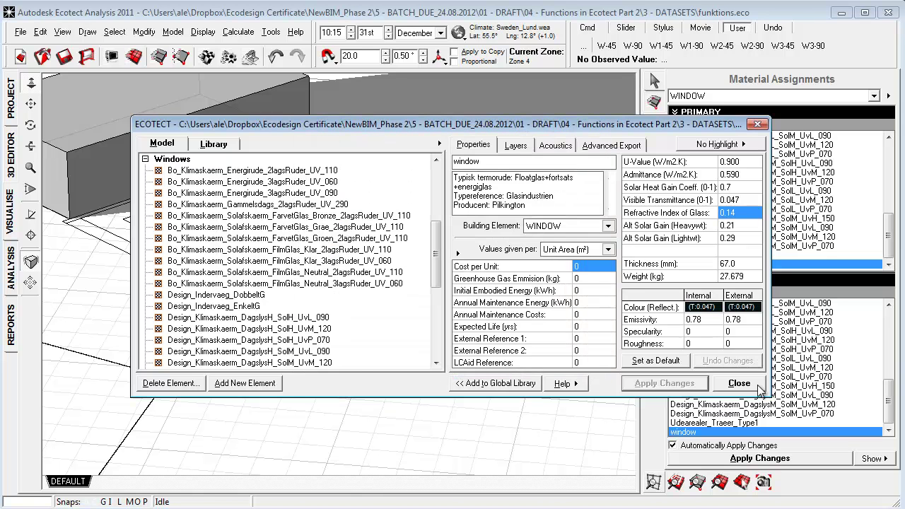
click(739, 383)
right_drag(445, 380, 465, 324)
middle_drag(463, 327, 464, 324)
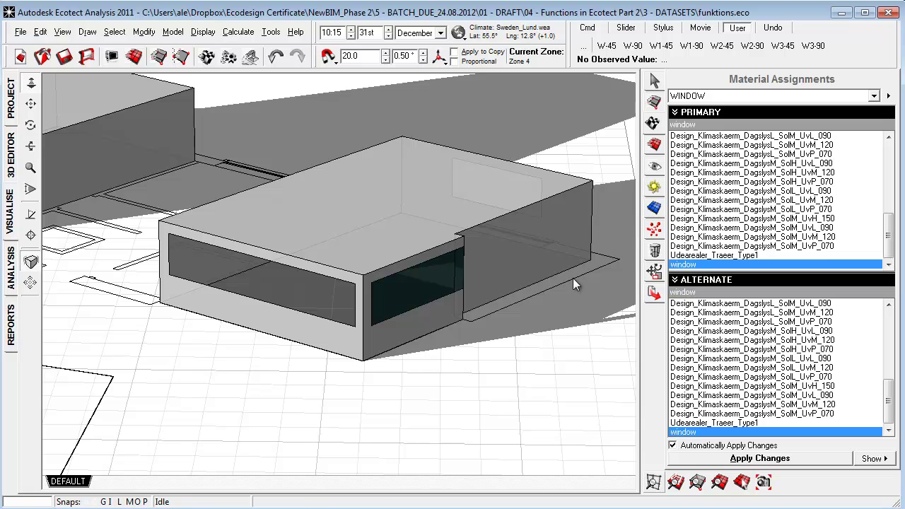
right_drag(495, 322, 479, 330)
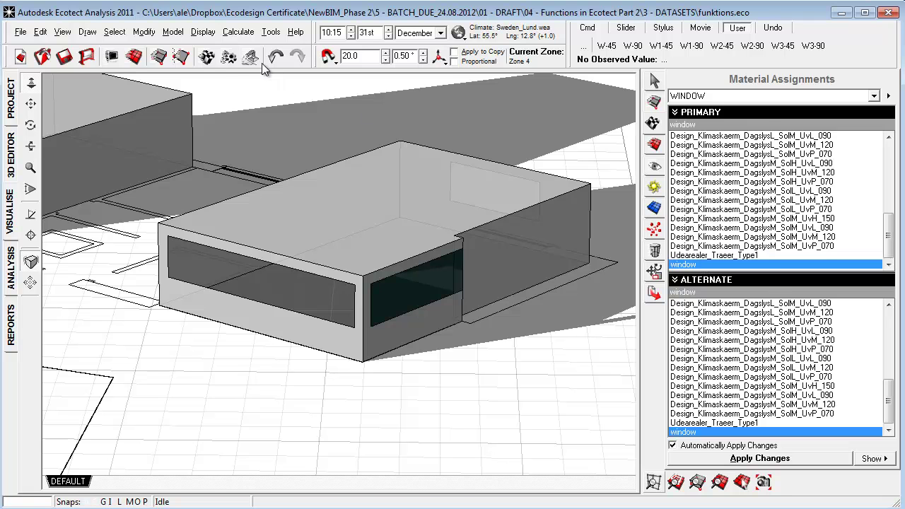
- Append '1' to the window material's name and add it as the new element 'window1'
click(206, 58)
click(493, 162)
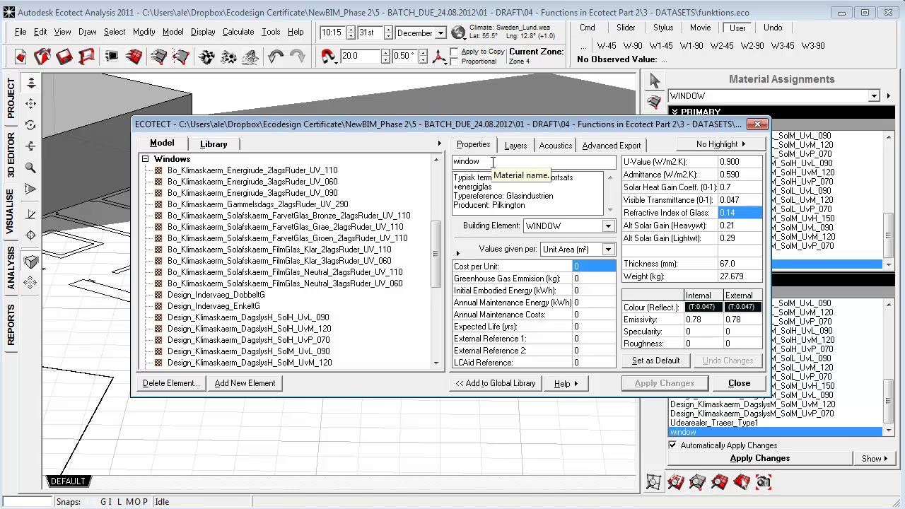
text(1)
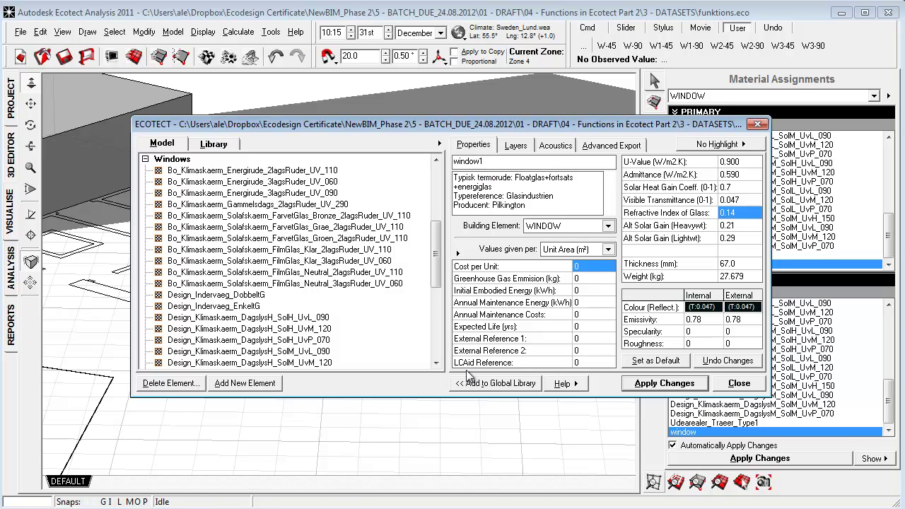
click(224, 384)
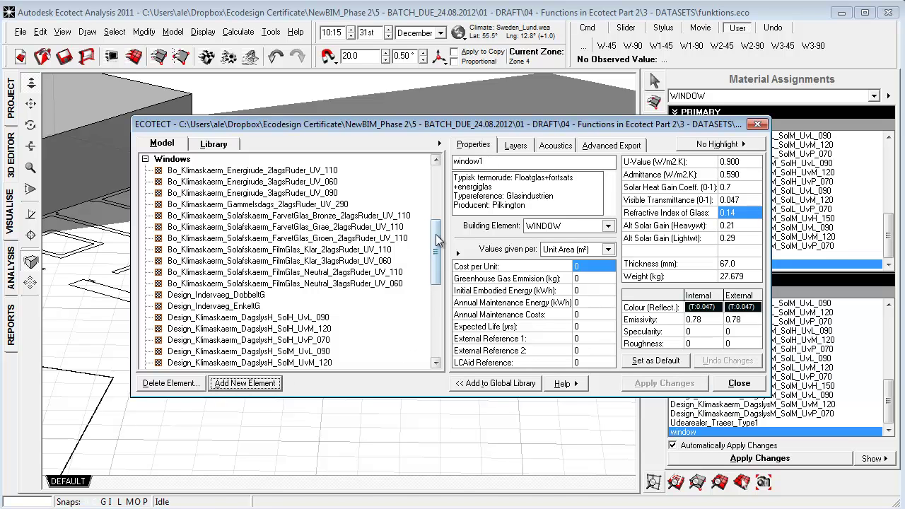
drag(528, 208, 449, 172)
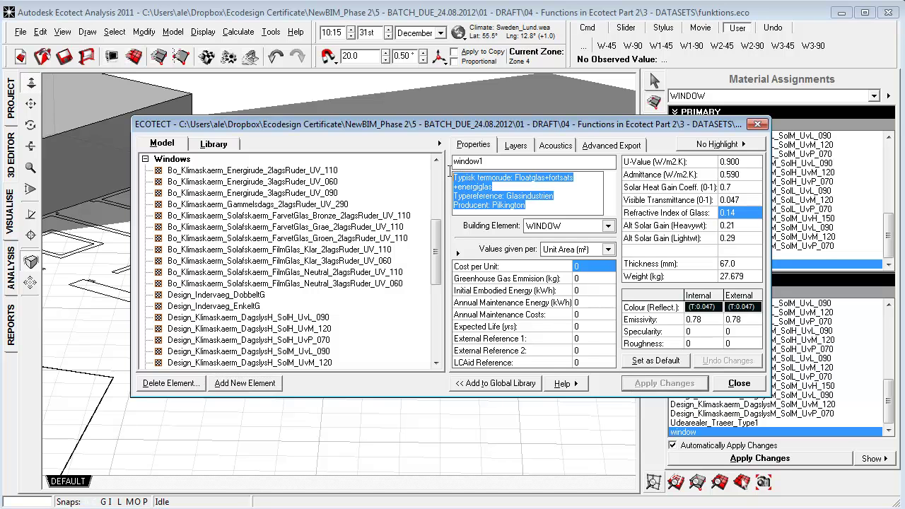
drag(556, 126, 481, 100)
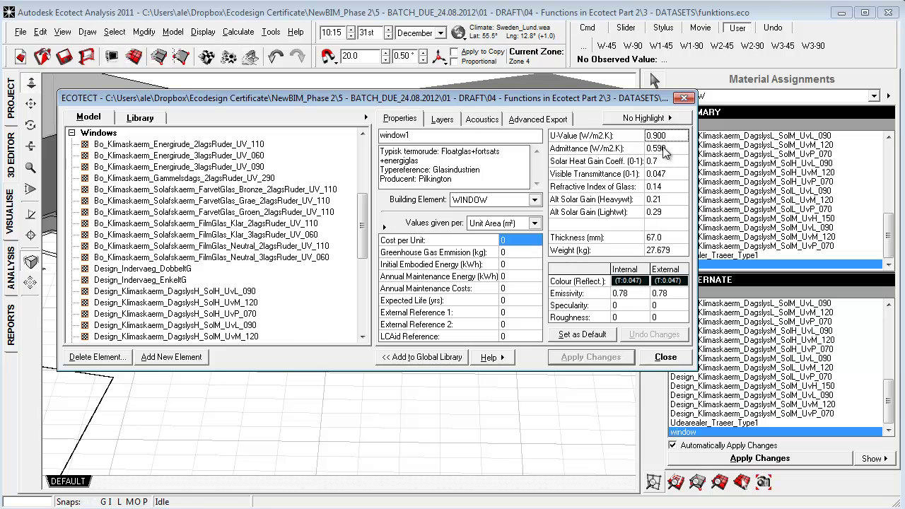
- Review window1's admittance 0.590 and solar heat gain 0.7, then its glazing colour options
click(674, 150)
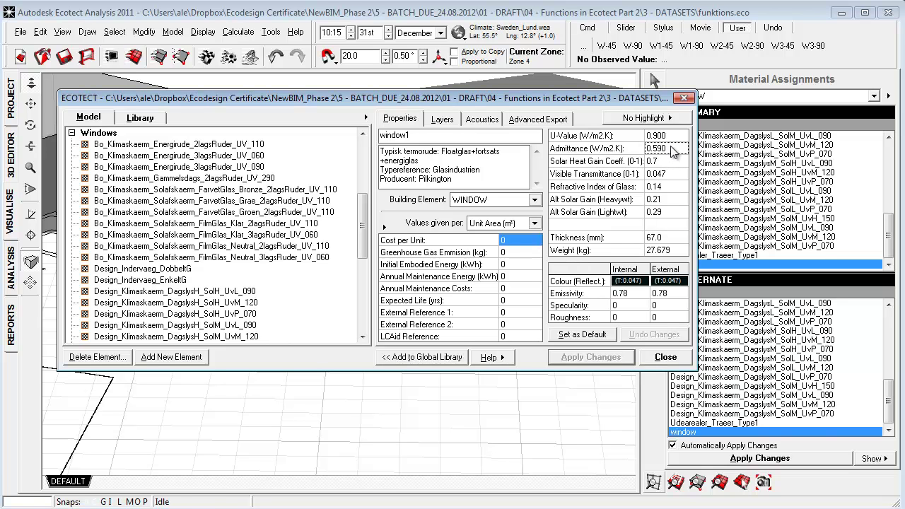
click(668, 159)
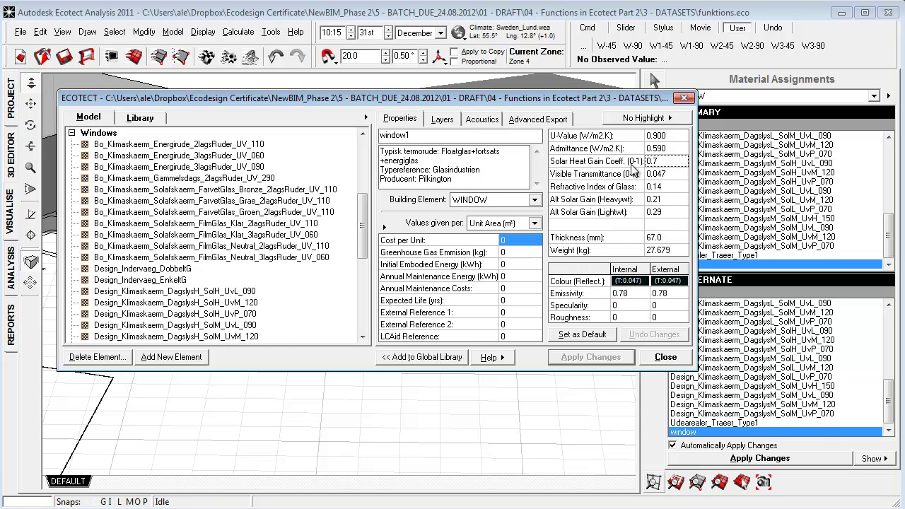
click(670, 162)
key(Tab)
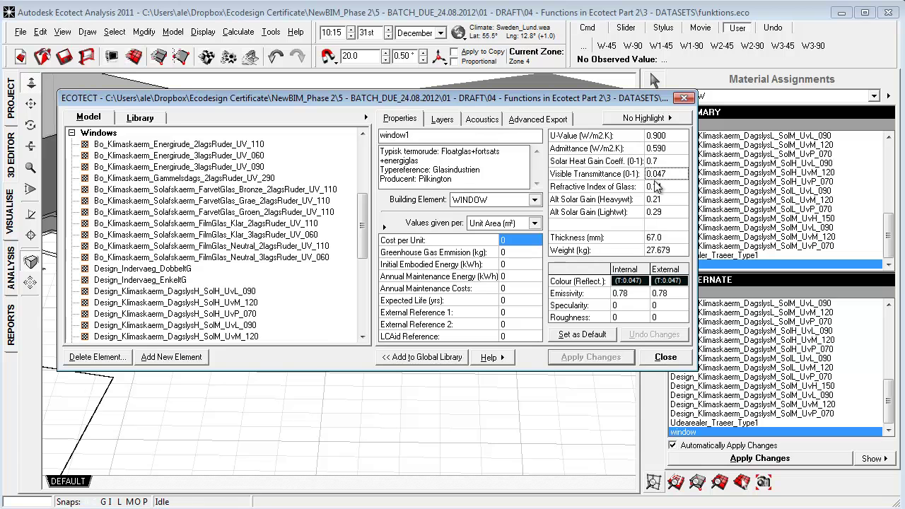
click(640, 286)
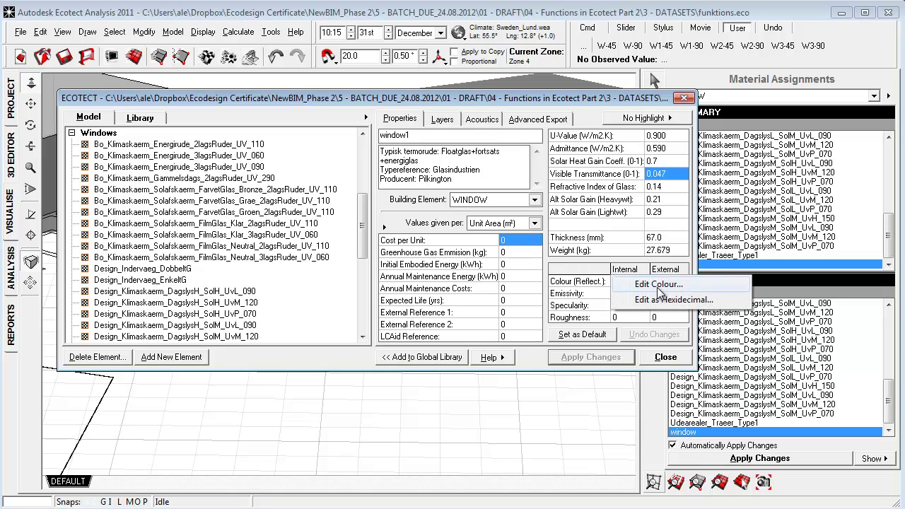
- Raise window1's visible transmittance to 0.750 on both sides and show its glass layers
click(643, 284)
drag(324, 332, 487, 340)
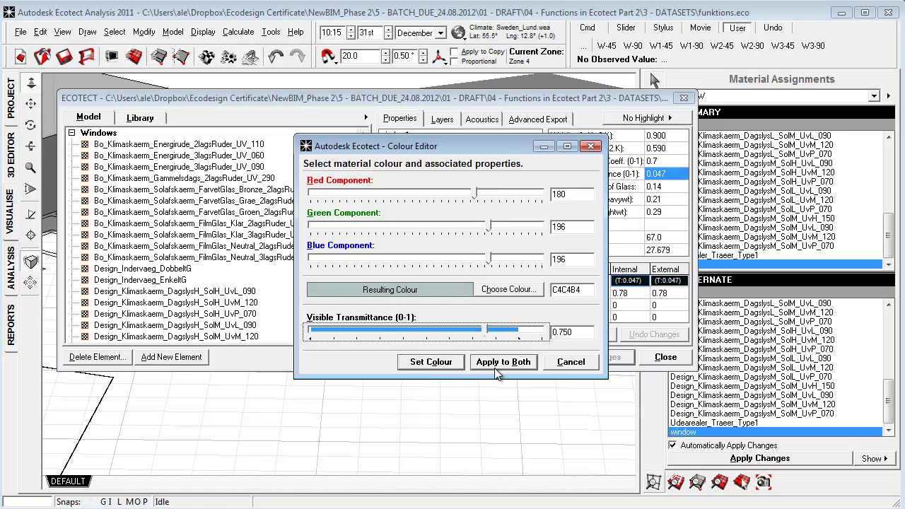
click(498, 368)
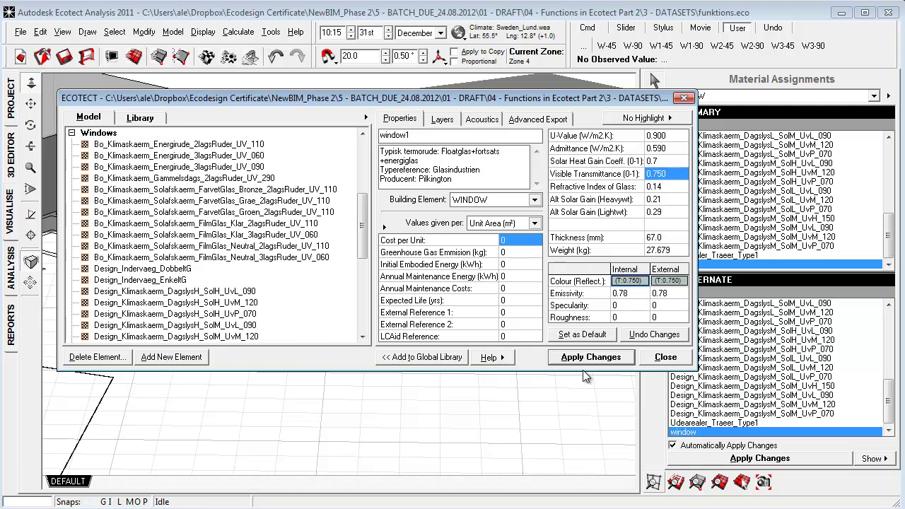
click(446, 121)
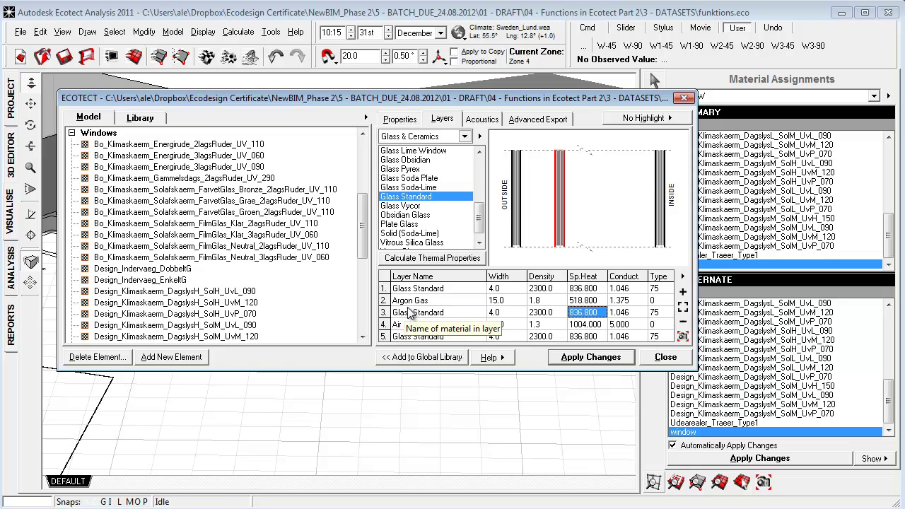
- Recalculate window1's thermal properties from its glass and gas layers
click(424, 258)
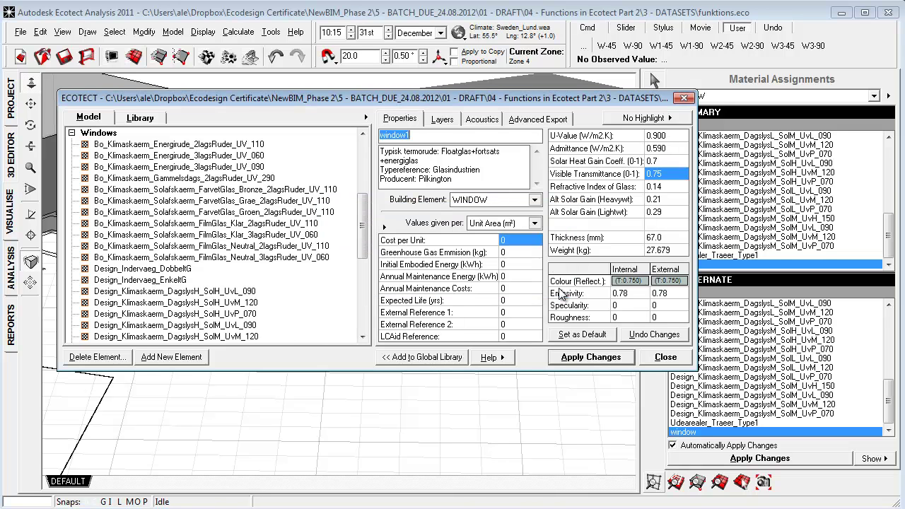
- Dismiss the thermal-values warning, apply window1's changes and close the material library
click(559, 287)
click(592, 359)
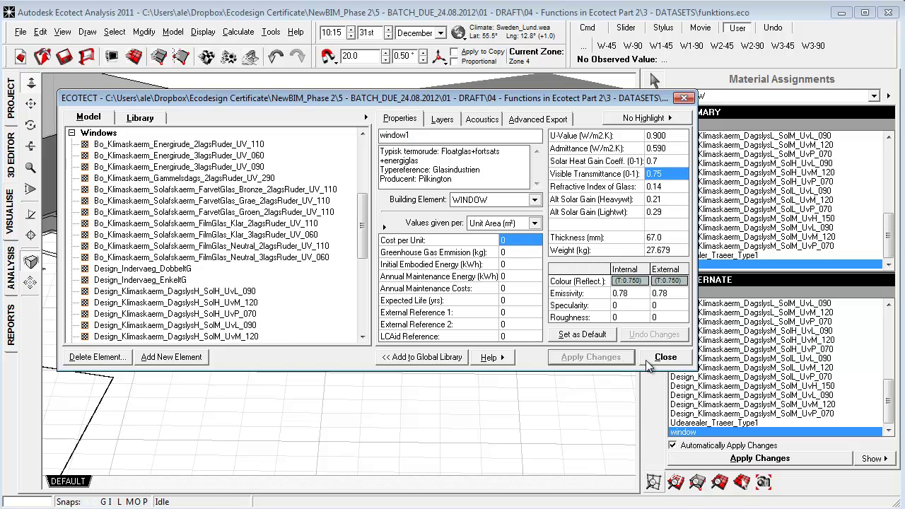
click(666, 357)
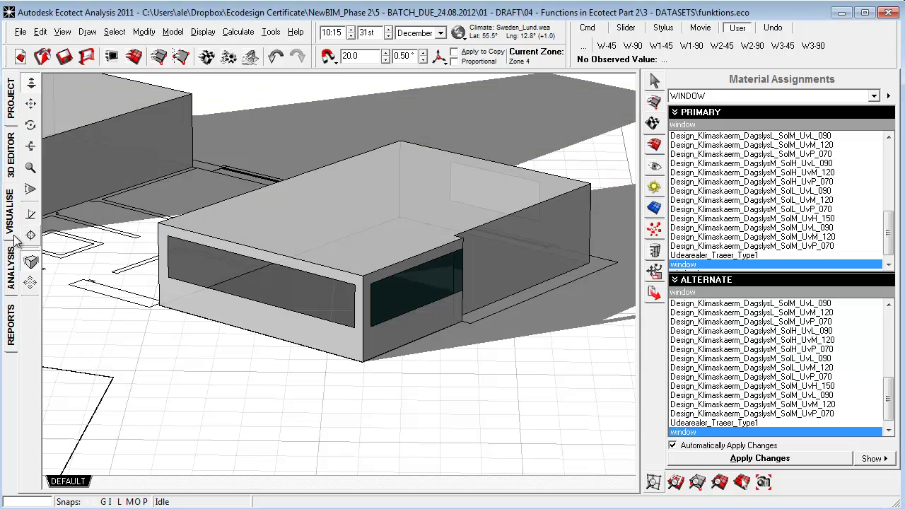
- Switch to the Analysis view and highlight Zone 4's 'Response Factor: 2.39' line
click(11, 276)
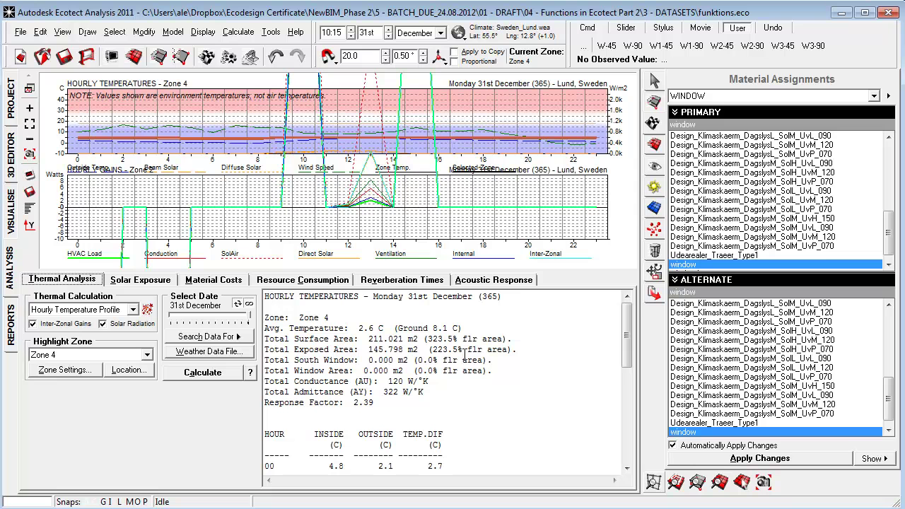
drag(375, 402, 263, 402)
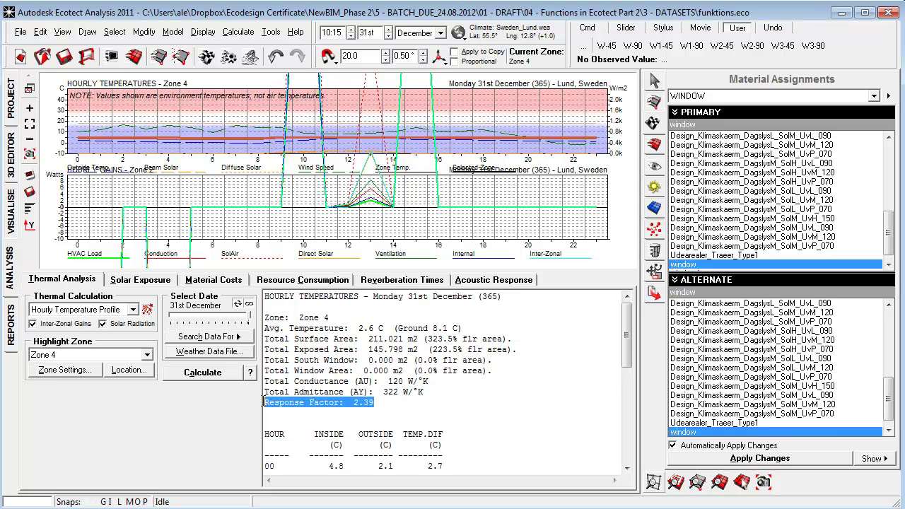
drag(400, 403, 263, 402)
click(396, 402)
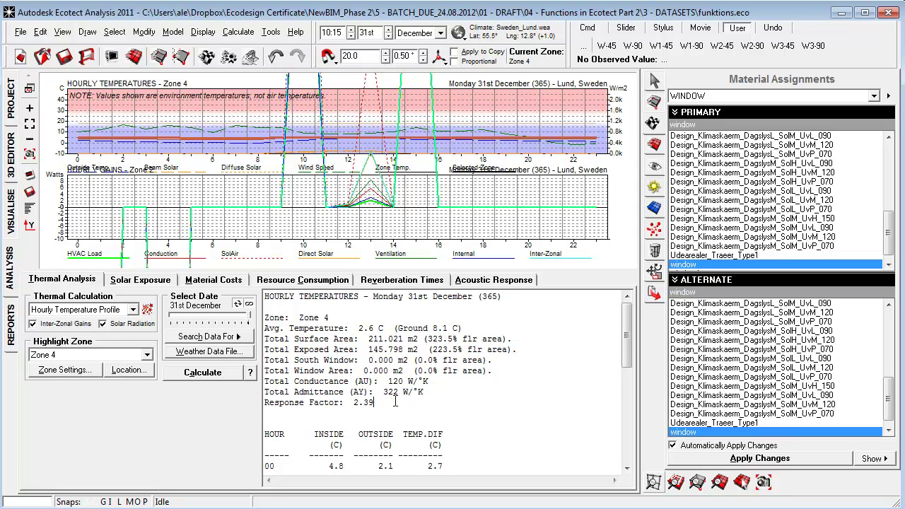
drag(391, 403, 265, 403)
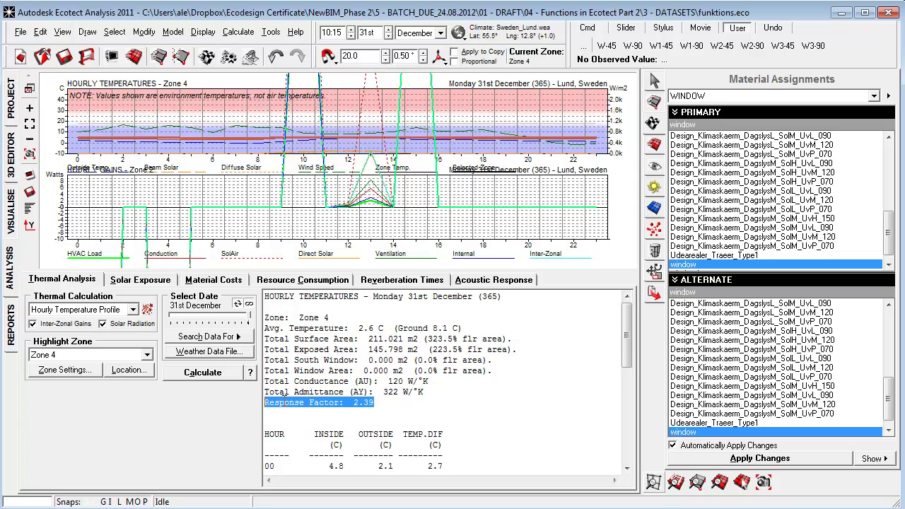
click(418, 412)
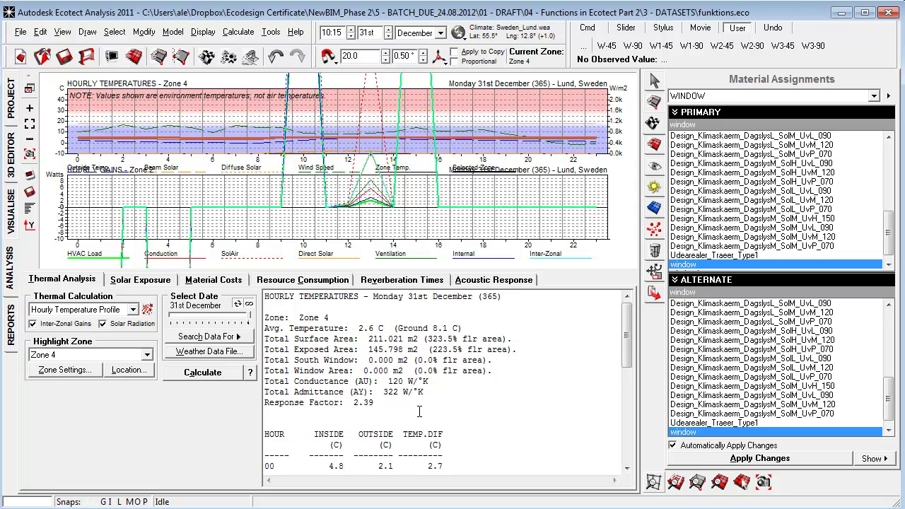
- Reopen the original window material and check its alternate solar gains 0.21 and 0.29
double_click(706, 265)
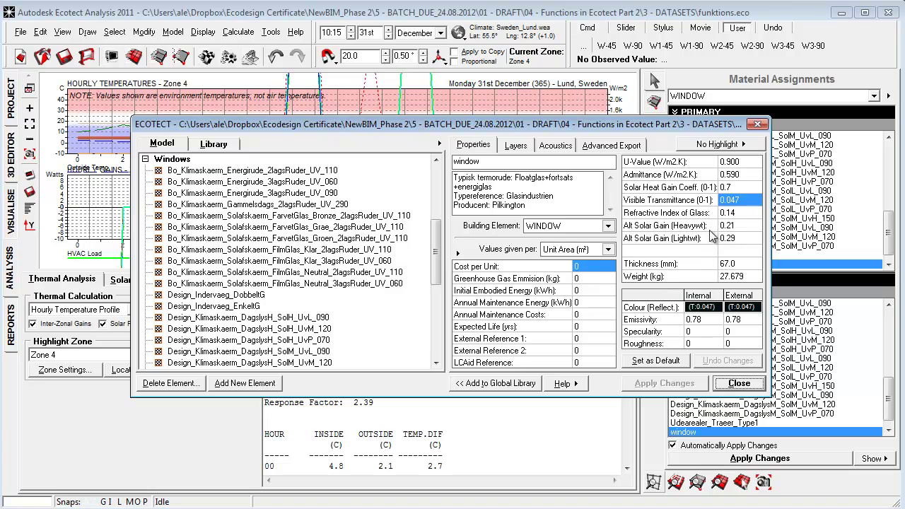
click(739, 226)
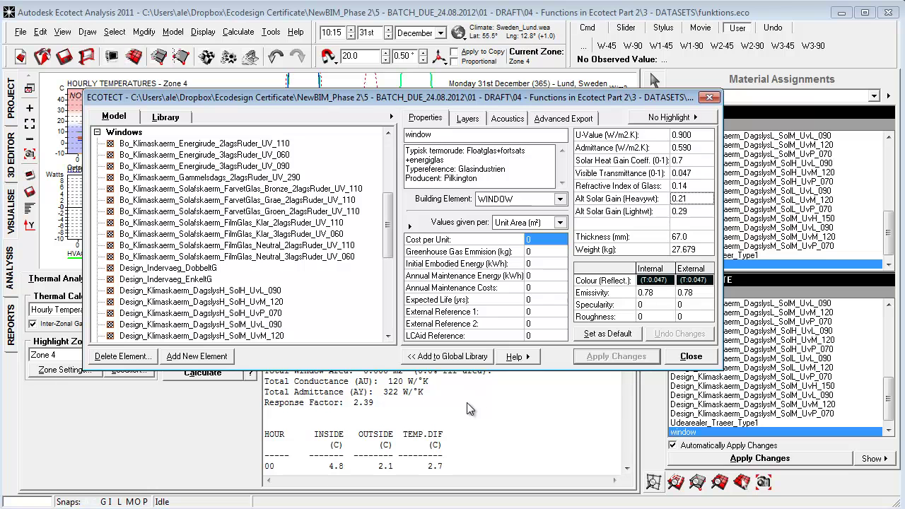
click(691, 202)
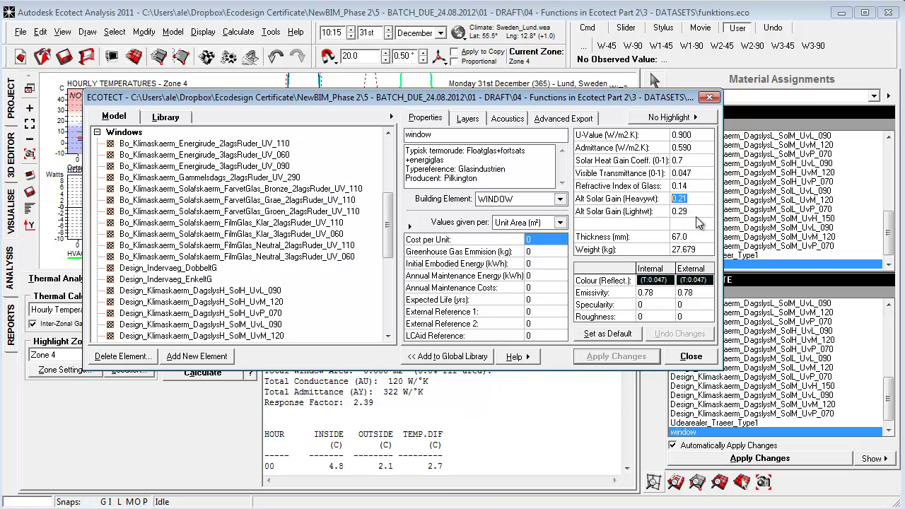
click(702, 215)
click(655, 80)
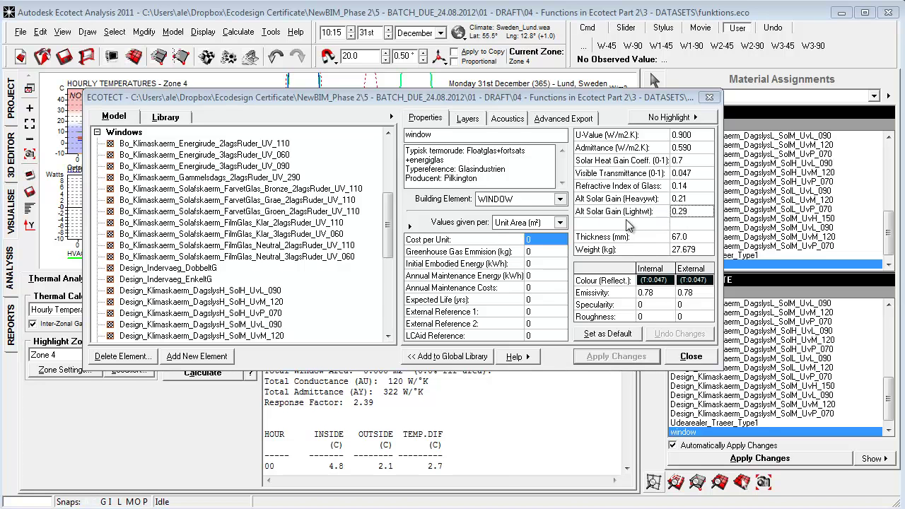
- Bring the glass-values spreadsheet forward on the Input Ecotect sheet and read the U-value note in G4
key(alt+Tab)
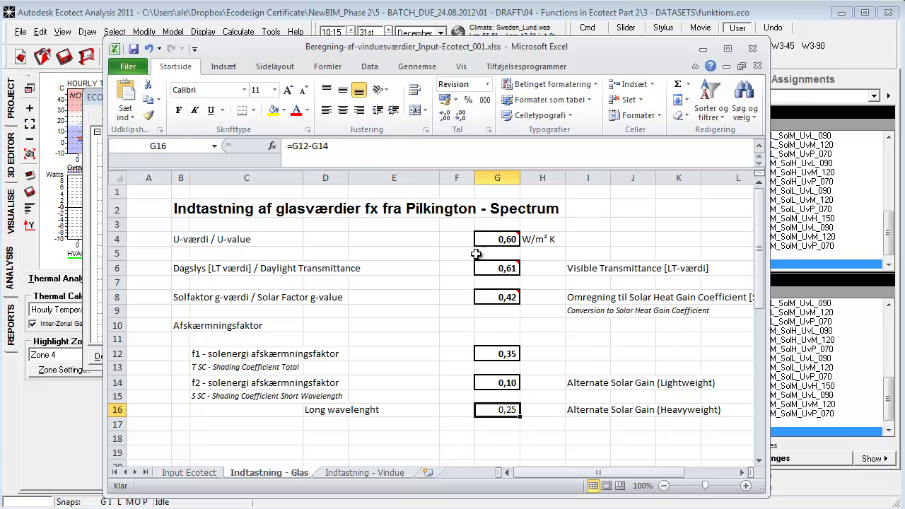
drag(483, 47, 478, 30)
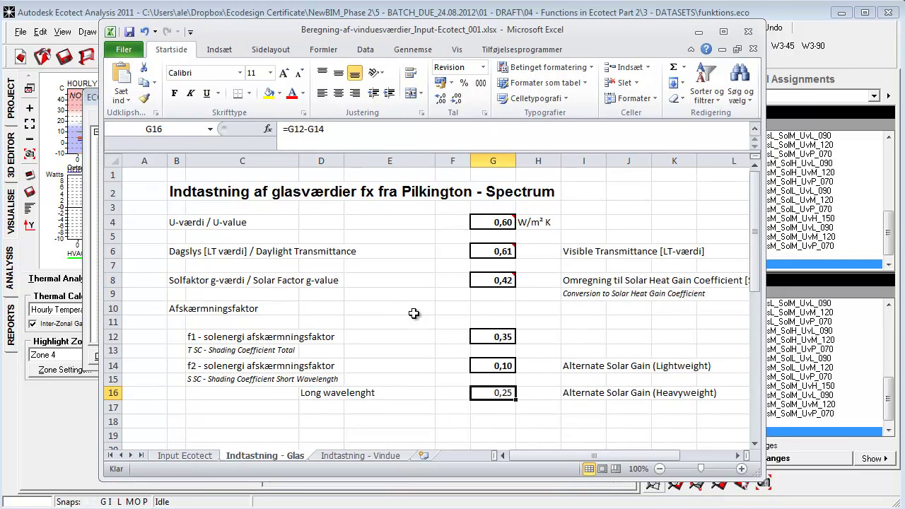
key(ctrl+Page_Up)
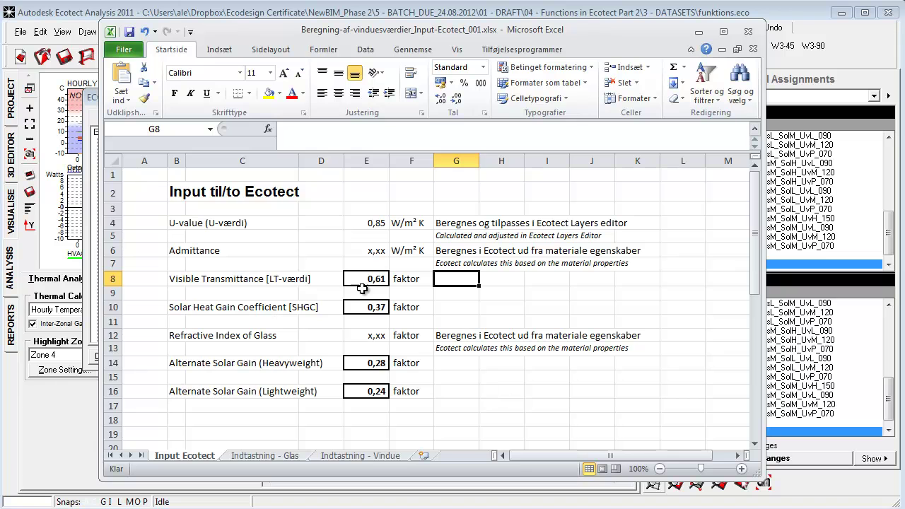
click(470, 226)
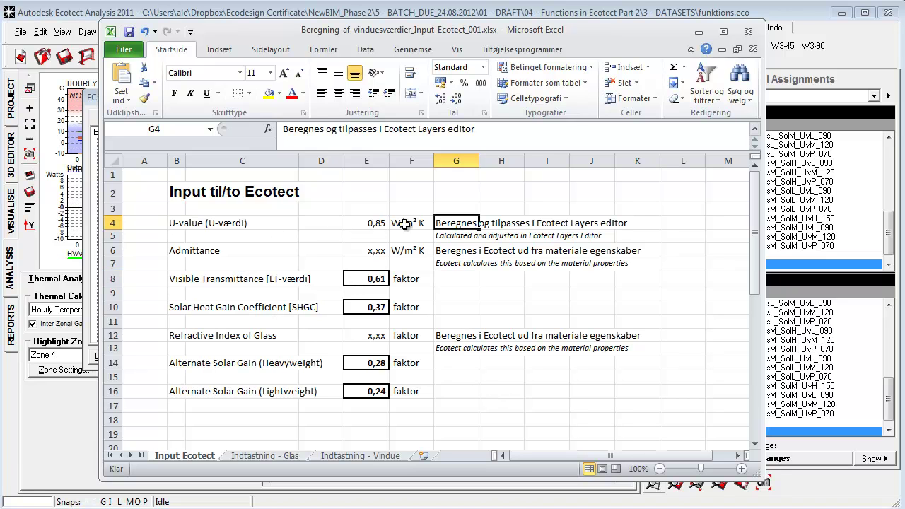
click(242, 223)
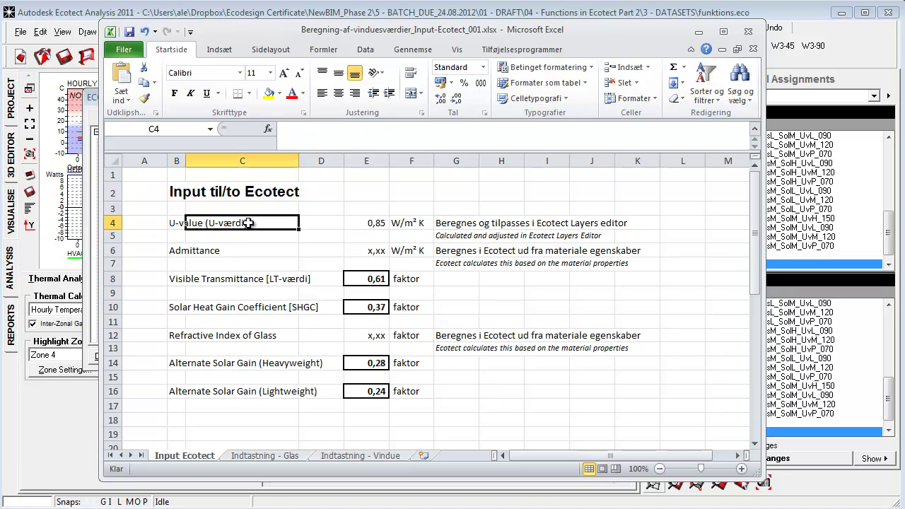
click(465, 226)
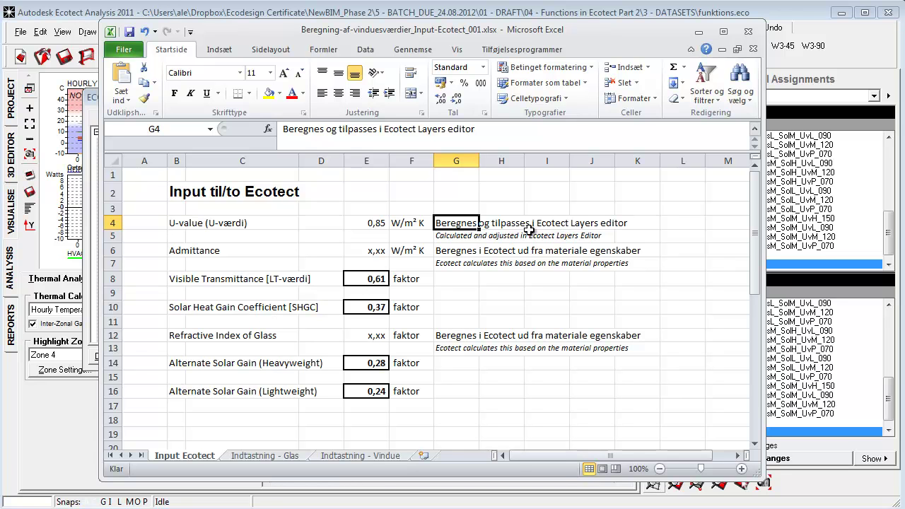
- Inspect the Admittance row, the Visible Transmittance source, the G12 refractive index note and the heavyweight solar gain formula
click(288, 251)
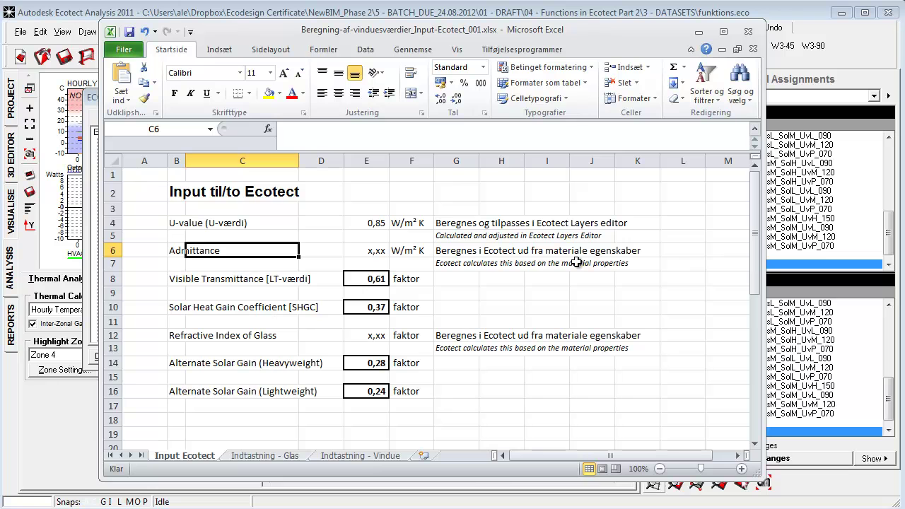
click(375, 280)
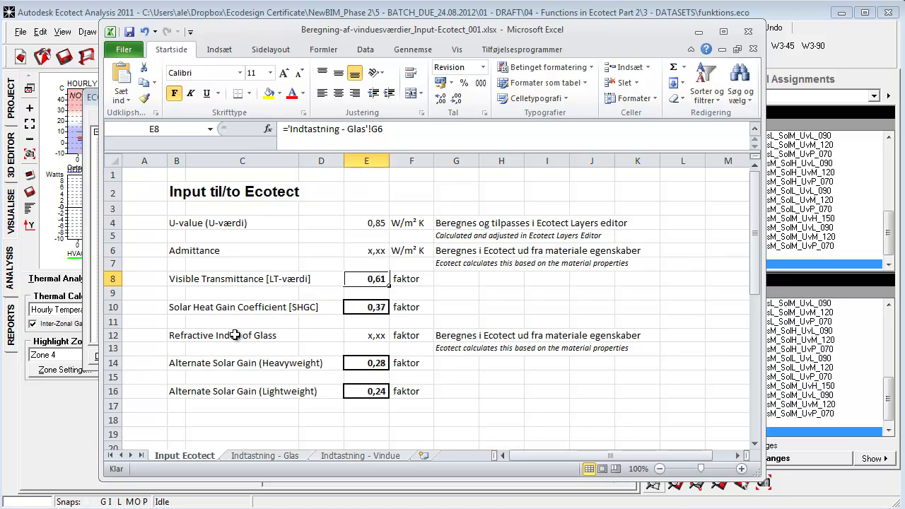
click(488, 347)
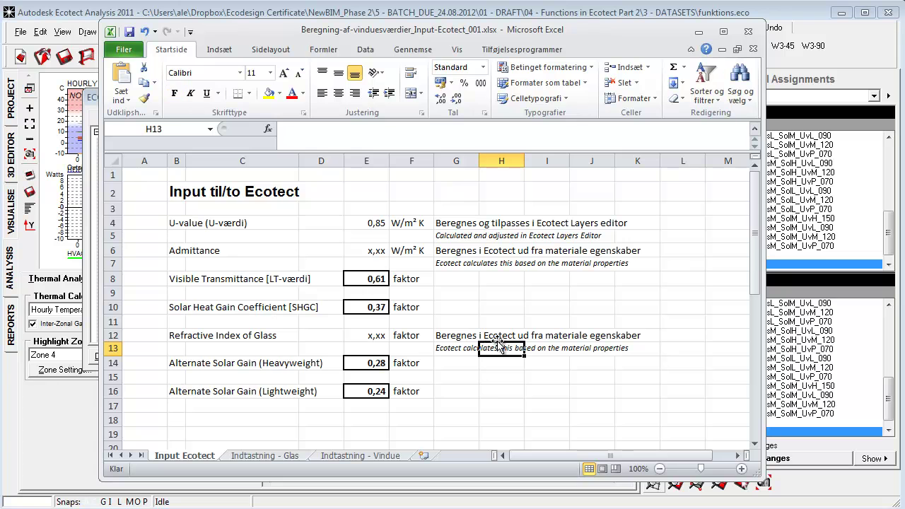
click(456, 338)
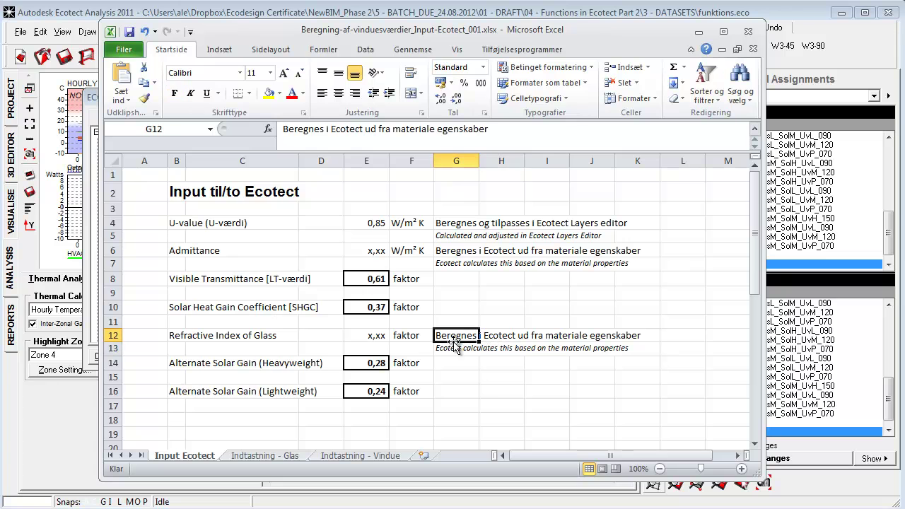
click(486, 396)
click(375, 363)
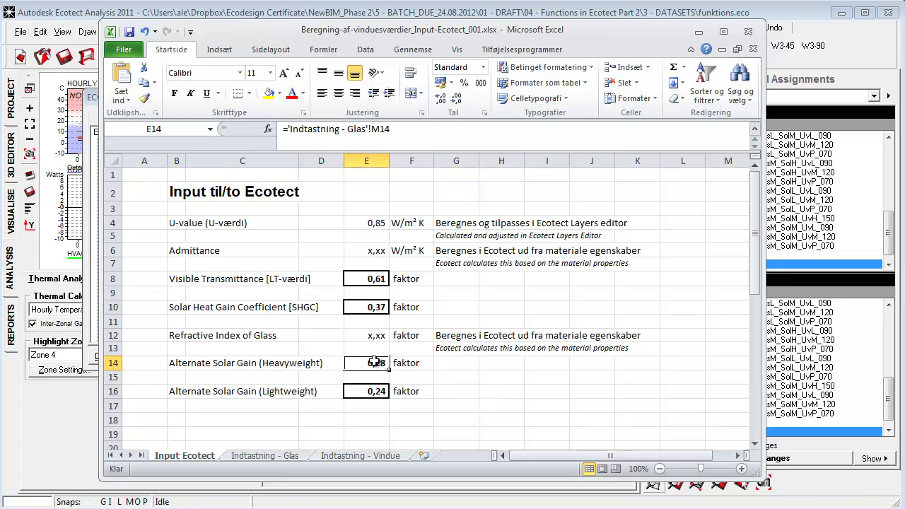
- Review the f2 and long wavelength values in G14:L16 on Indtastning - Glas, then return to Ecotect
click(287, 459)
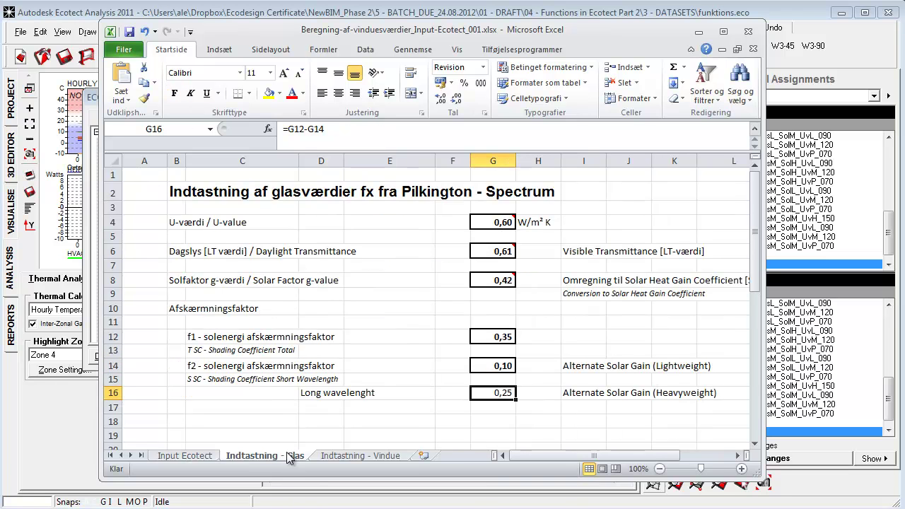
click(154, 372)
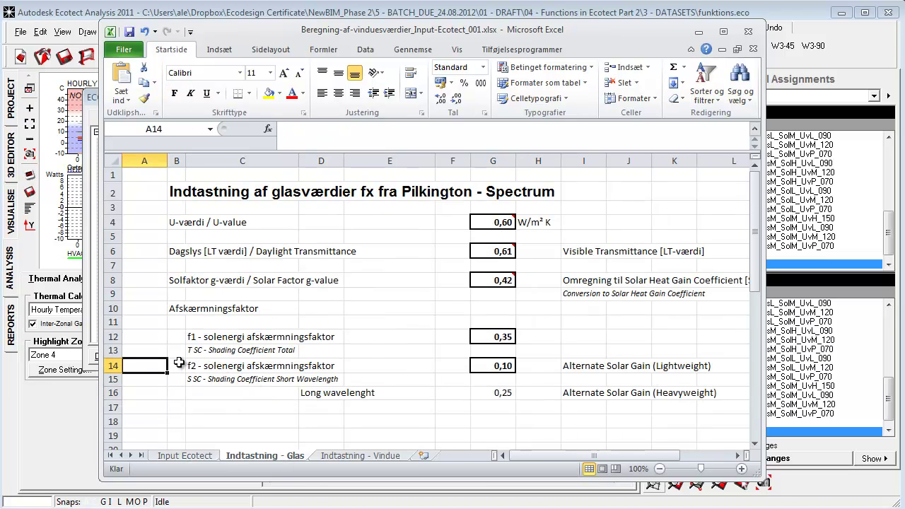
scroll(181, 362, down, 1)
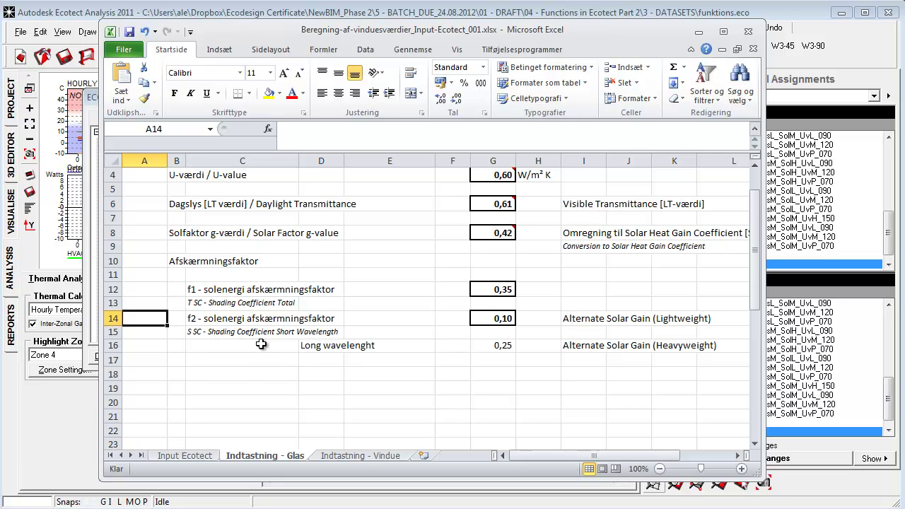
click(495, 345)
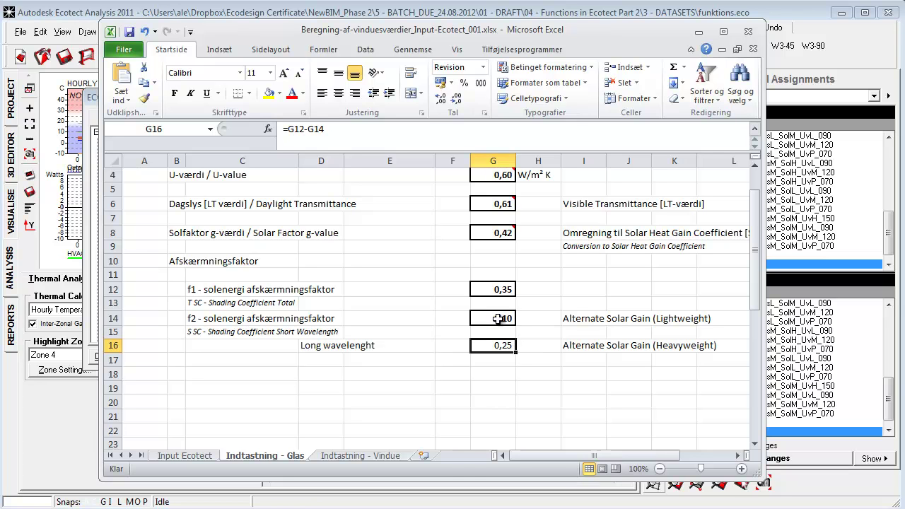
drag(505, 319, 717, 348)
scroll(657, 357, up, 1)
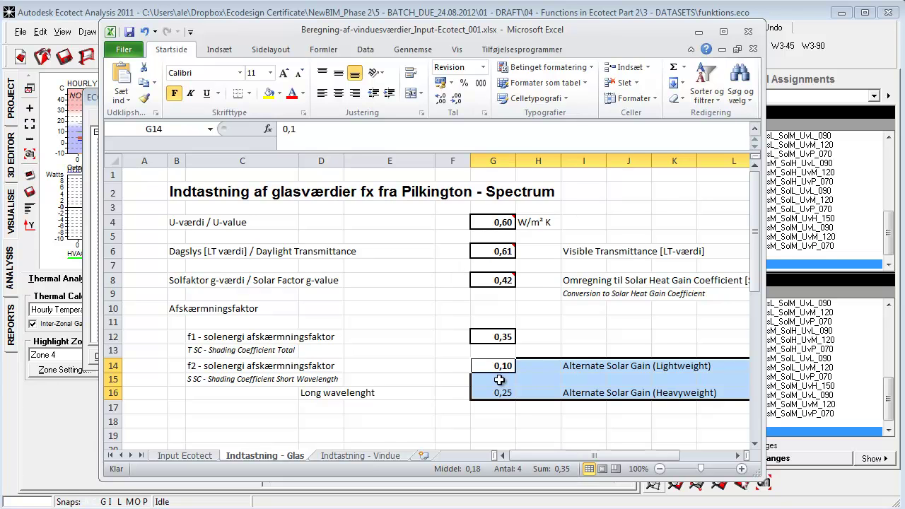
scroll(430, 374, down, 1)
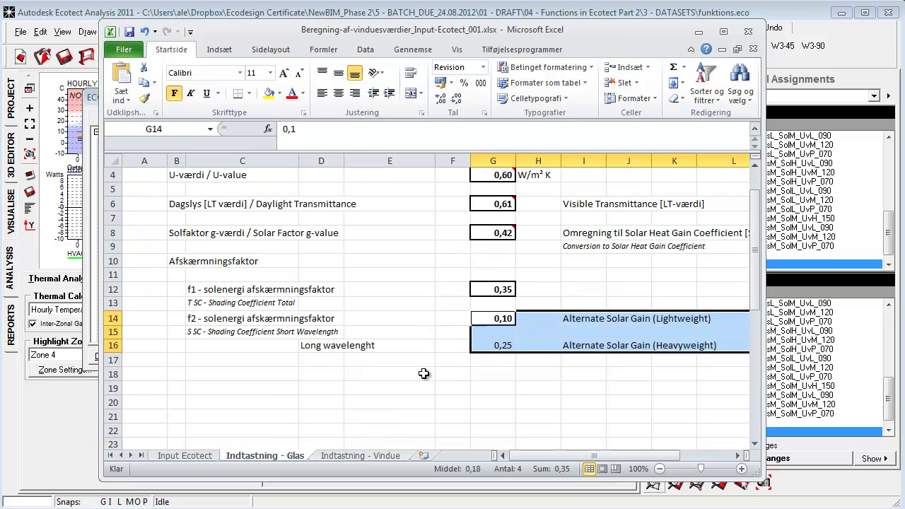
click(414, 402)
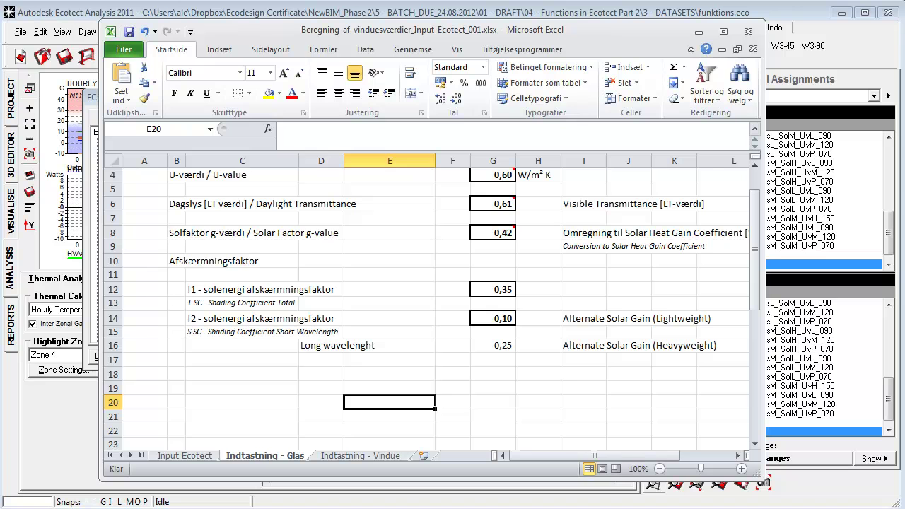
key(alt+Tab)
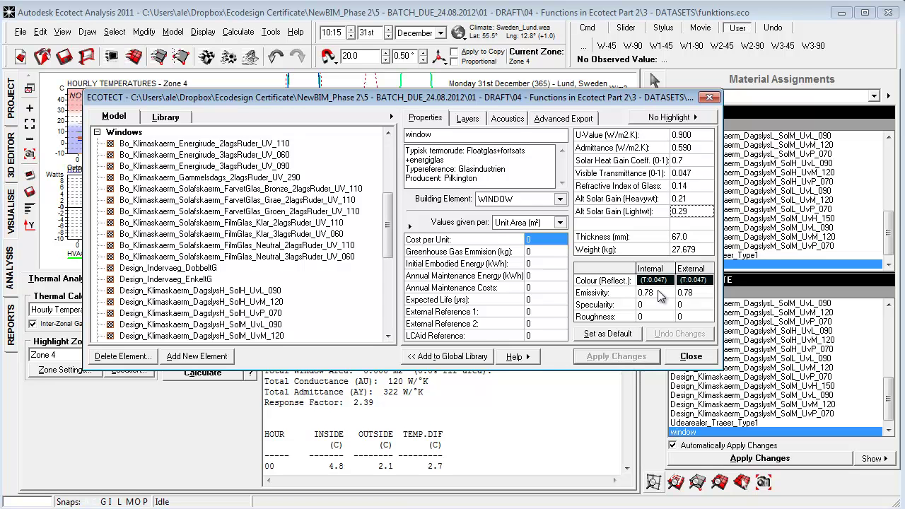
- Check the lightweight and heavyweight alternate solar gains (0.21/0.29), then close the material library
double_click(692, 211)
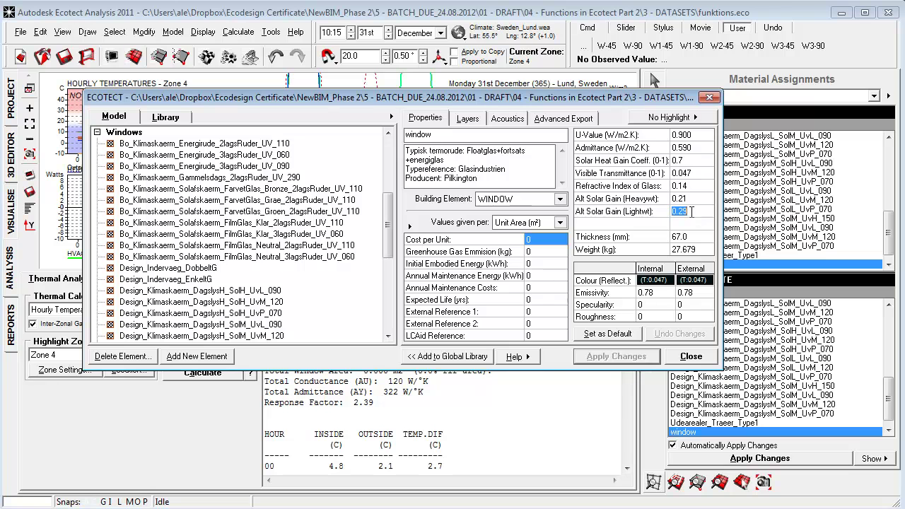
key(Up)
double_click(694, 201)
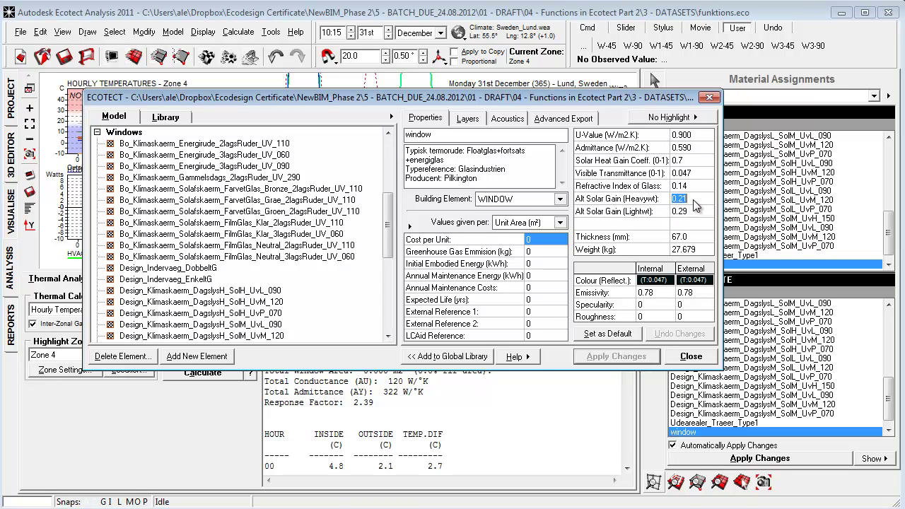
click(696, 215)
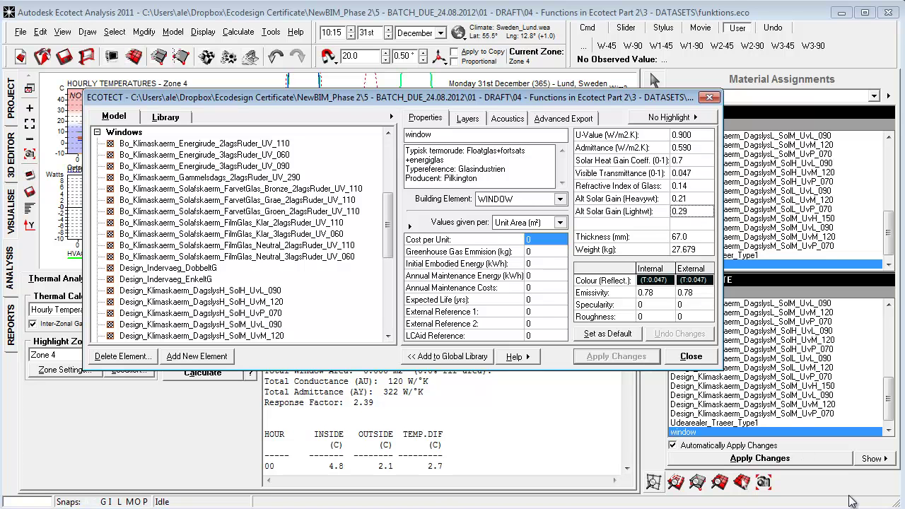
click(690, 356)
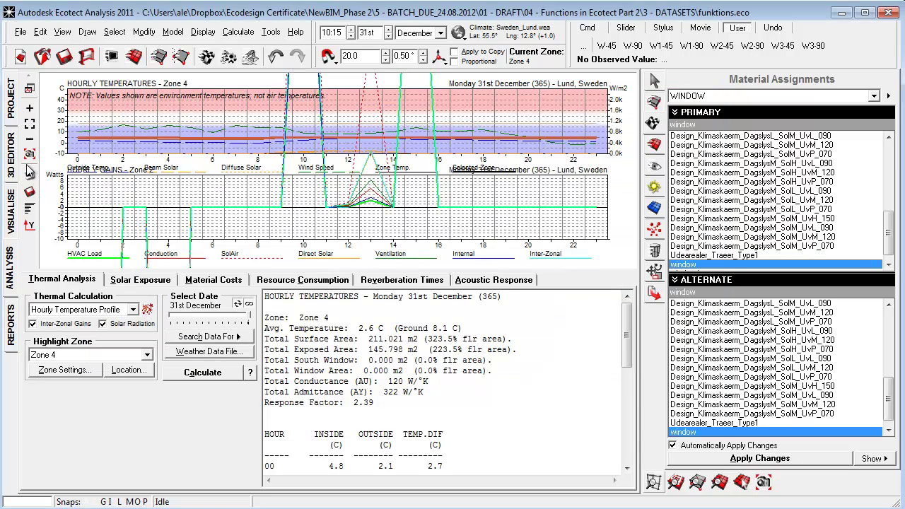
- Select all window elements of the model by element type in the 3D view
click(14, 218)
click(115, 31)
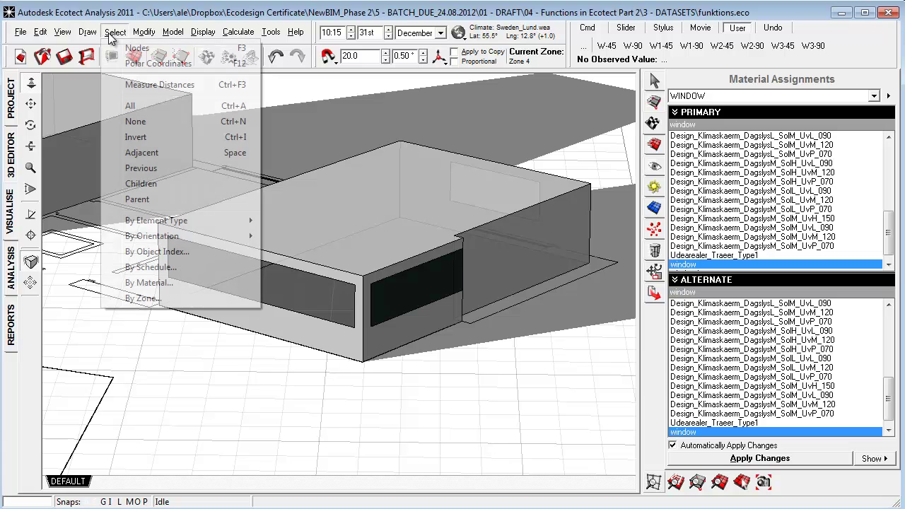
mouse_move(187, 219)
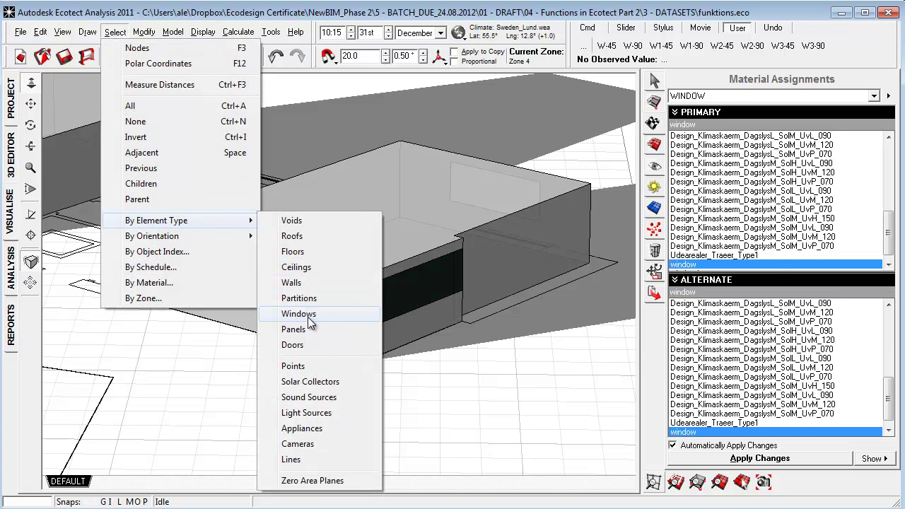
click(341, 315)
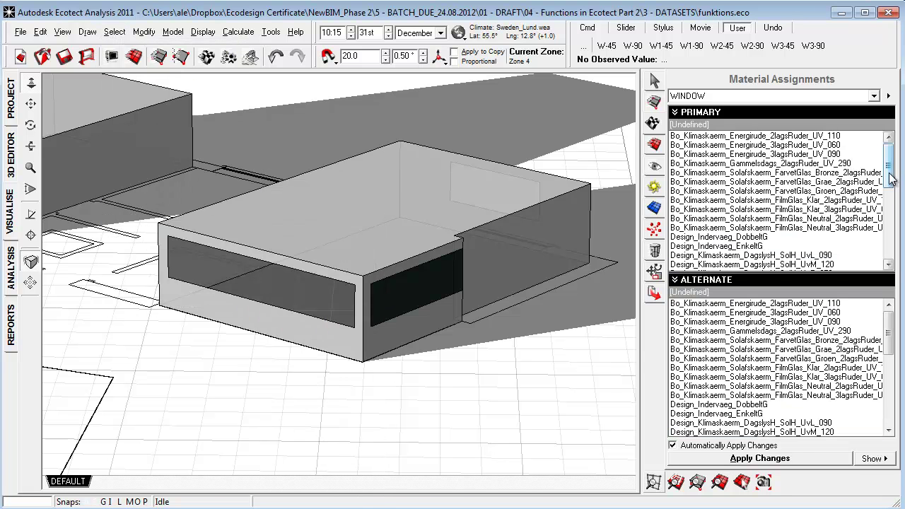
- Assign window1 as the primary material of the selected windows and inspect the new glazing
drag(889, 161, 889, 244)
click(715, 266)
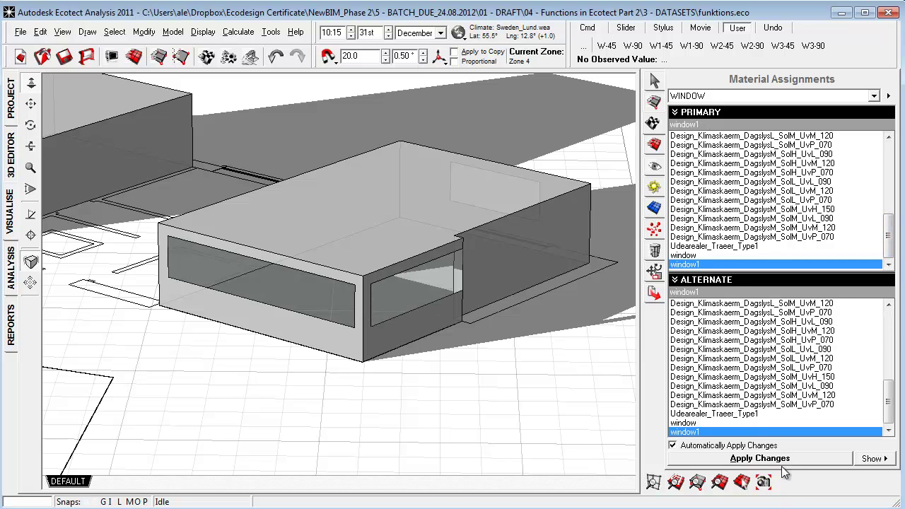
mouse_move(353, 415)
right_down()
mouse_move(341, 418)
mouse_move(343, 401)
mouse_move(342, 416)
right_up()
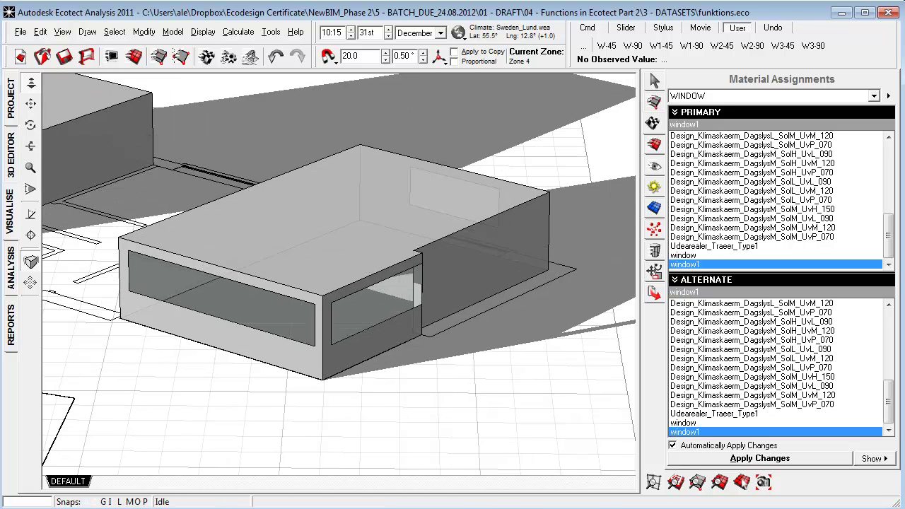